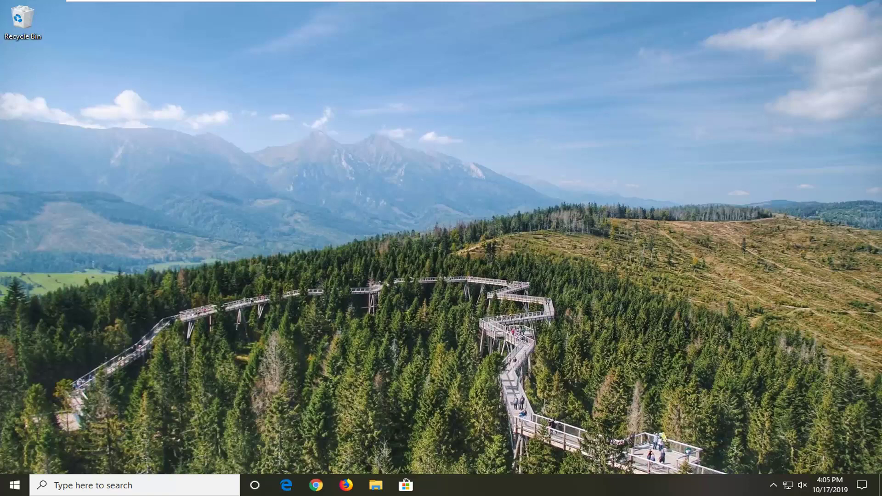
Search Windows for 'services' and launch the Services app from the results.
click(16, 487)
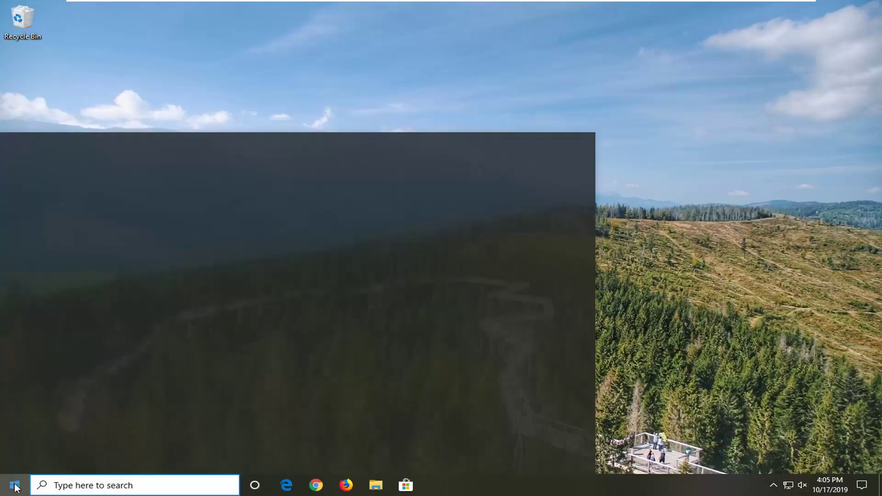
text(services)
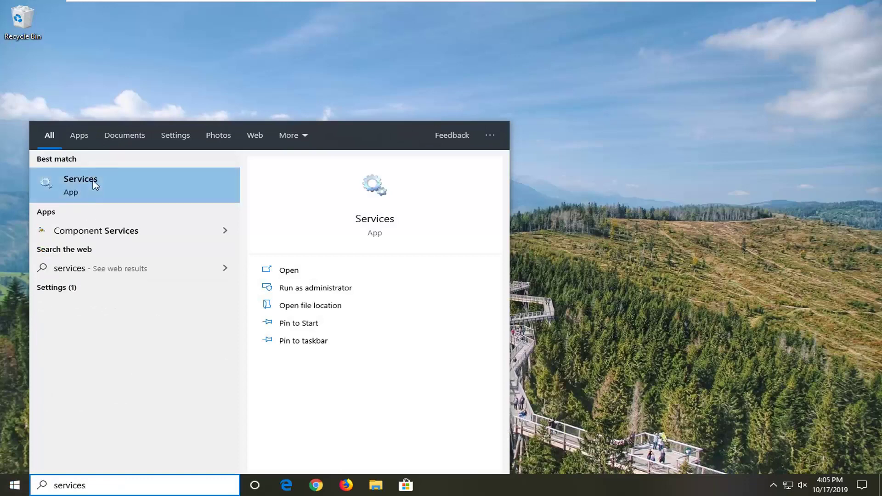
click(82, 183)
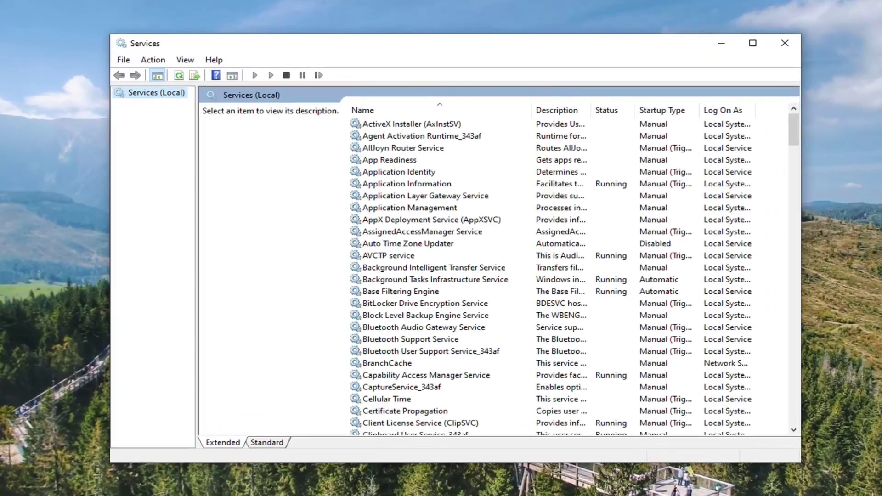
Locate Cryptographic Services in the services list and open its properties.
click(379, 303)
scroll(419, 395, down, 3)
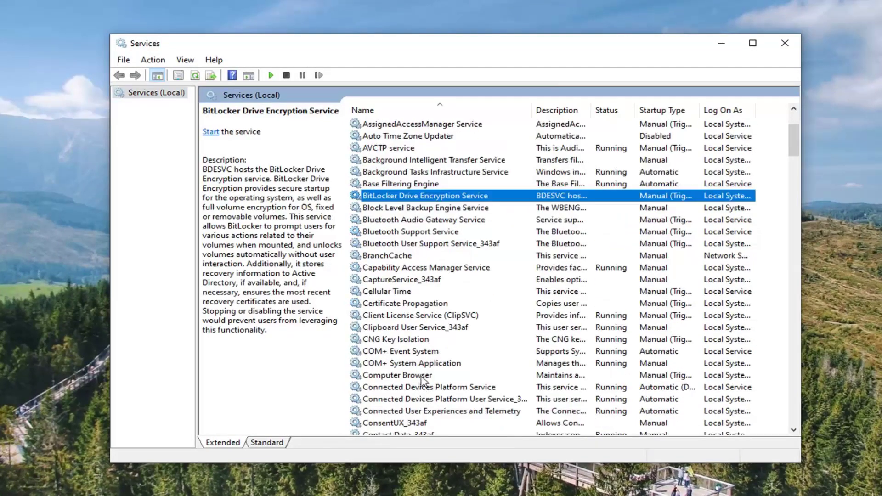
scroll(424, 377, down, 3)
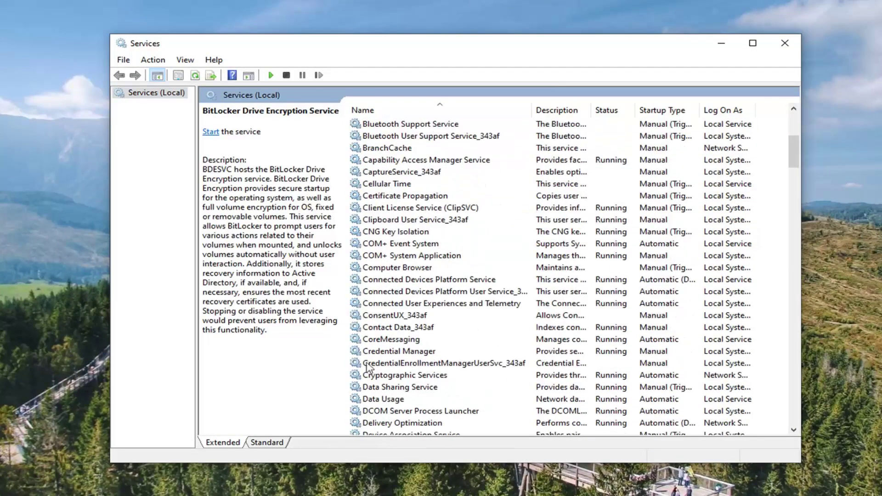
click(400, 379)
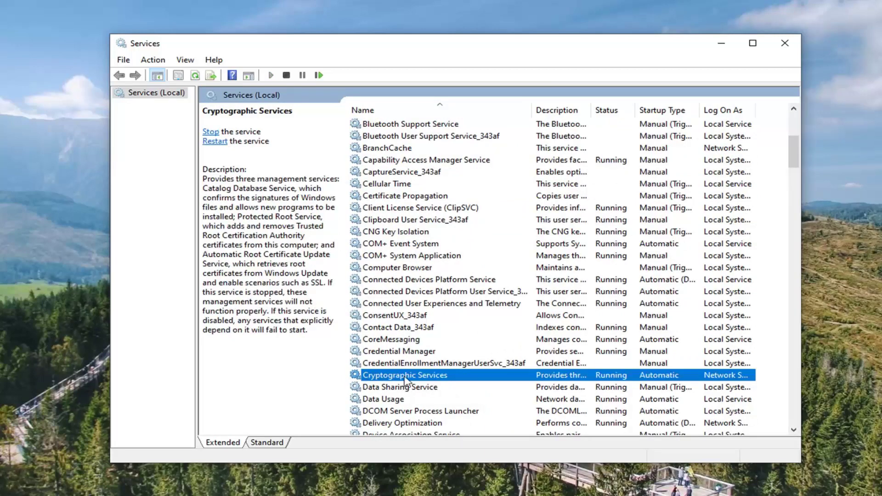
double_click(406, 376)
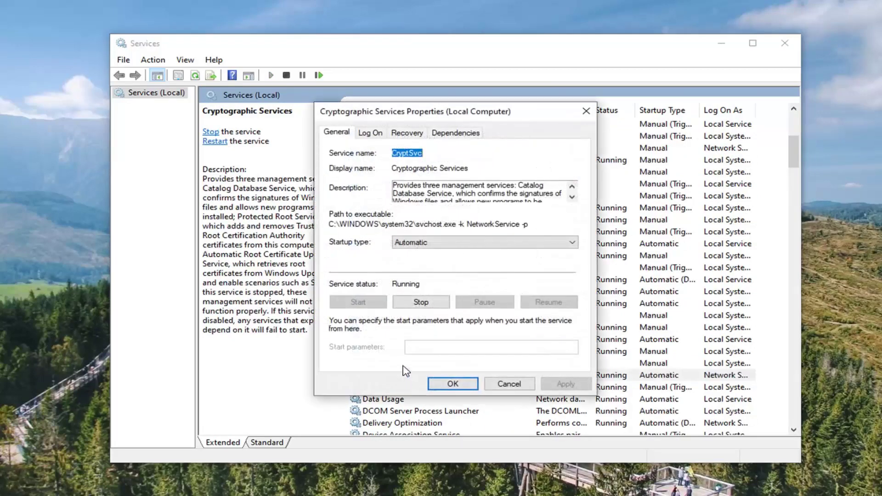
Stop and restart Cryptographic Services, keep startup type Automatic, and save the settings.
click(420, 303)
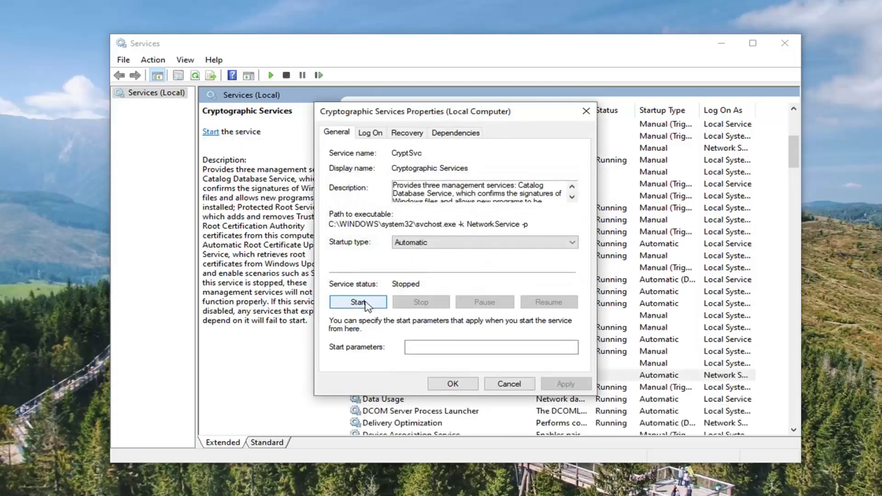
click(363, 303)
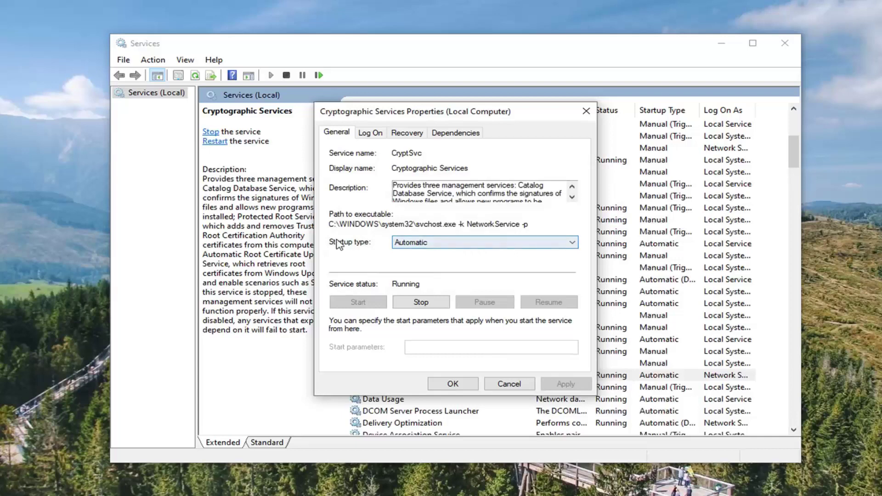
click(413, 242)
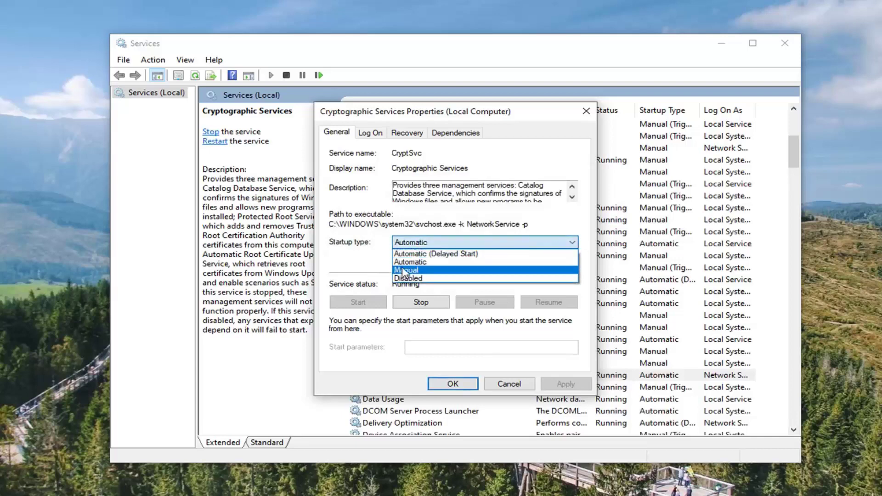
click(410, 261)
click(566, 384)
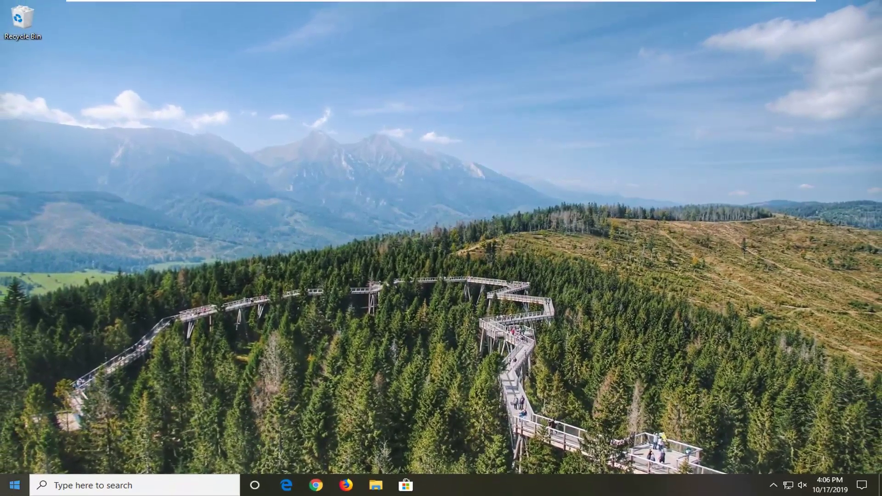
Search Windows for 'network reset'.
click(7, 490)
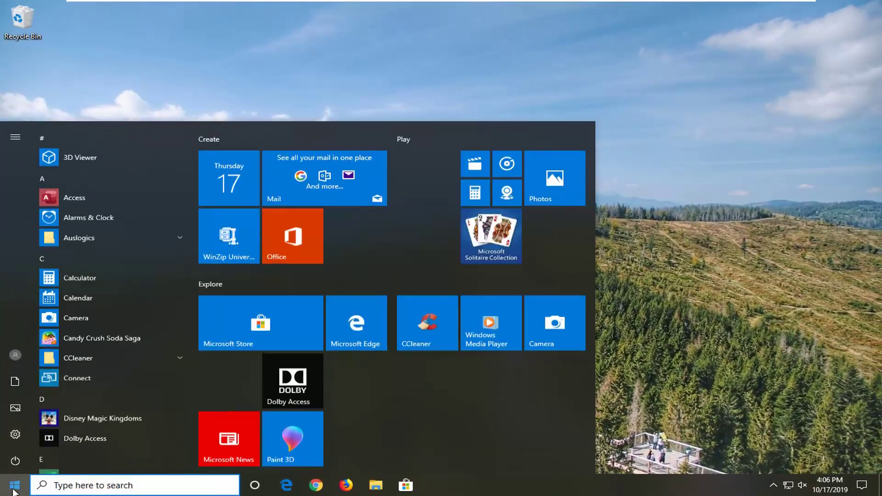
text(net)
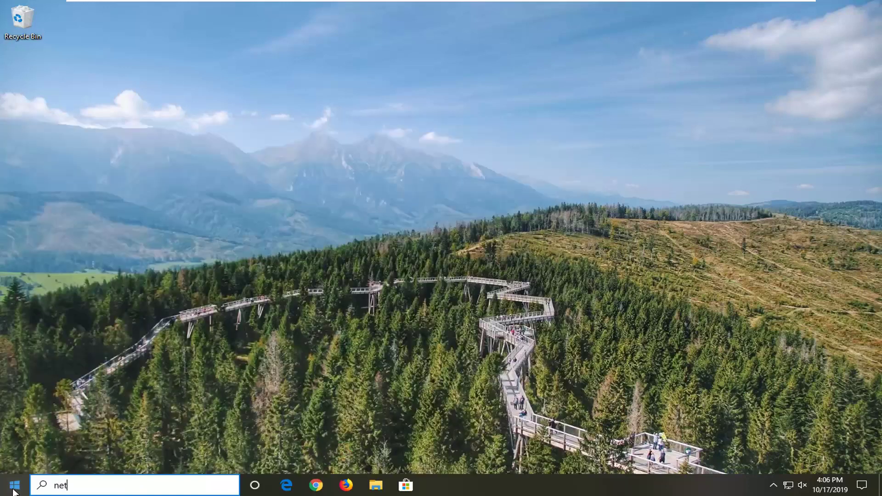
text(work reset)
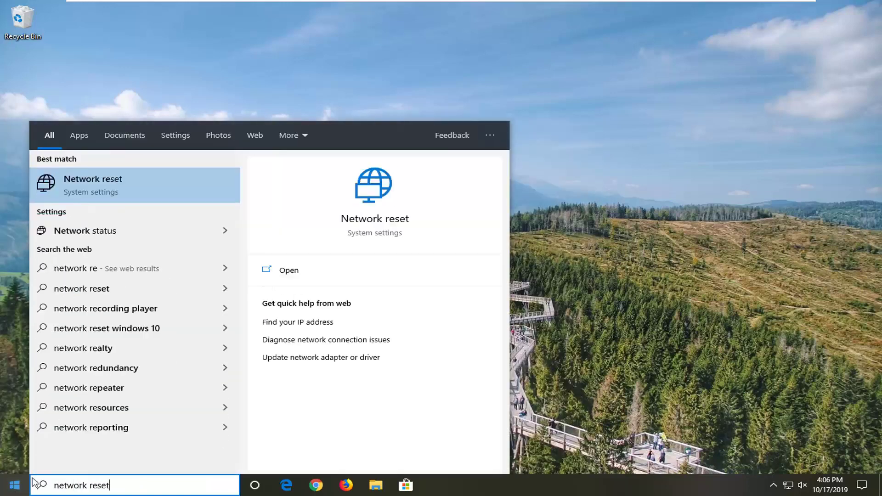
Confirm a network reset from the Network reset page, dismiss the sign-out warning, and close Settings.
click(133, 185)
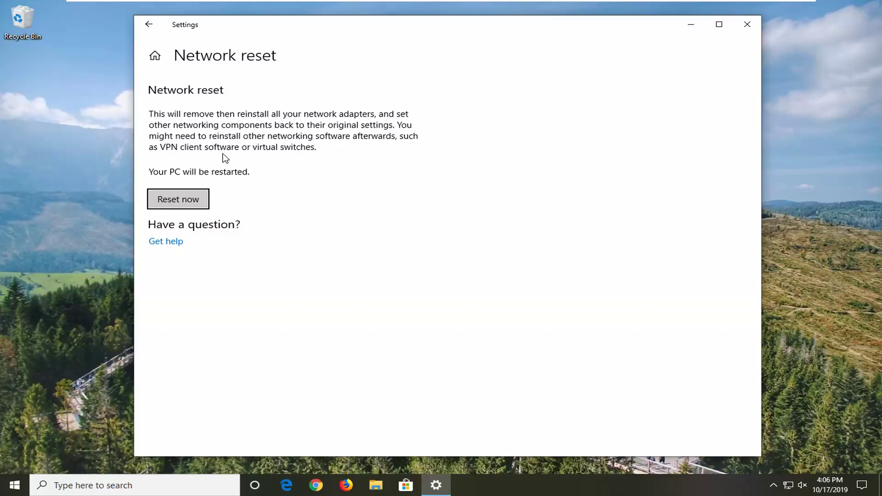
click(168, 207)
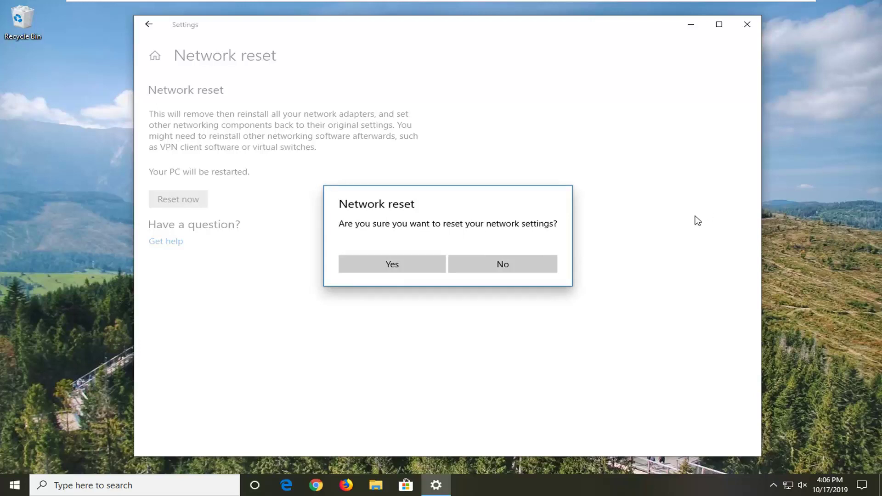
click(371, 262)
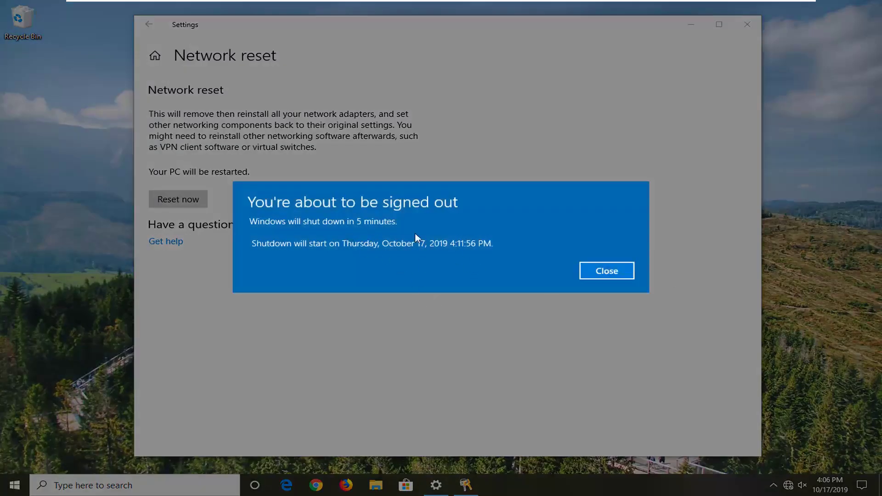
click(595, 270)
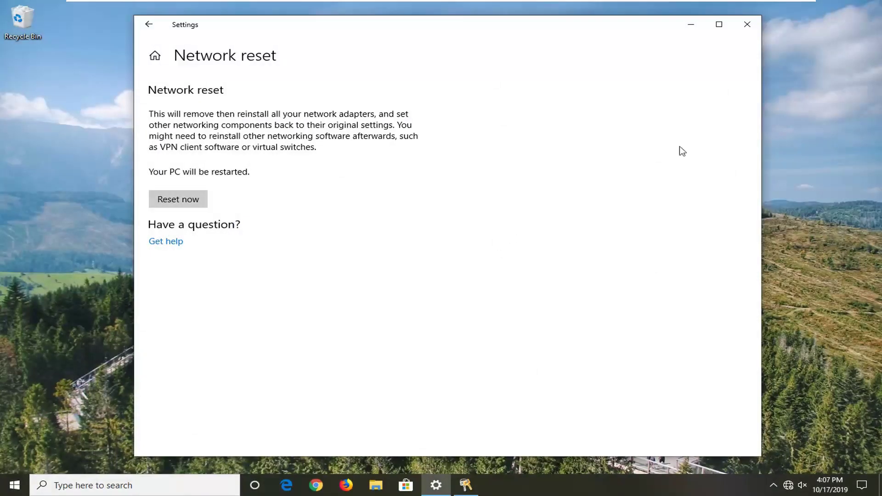
click(743, 28)
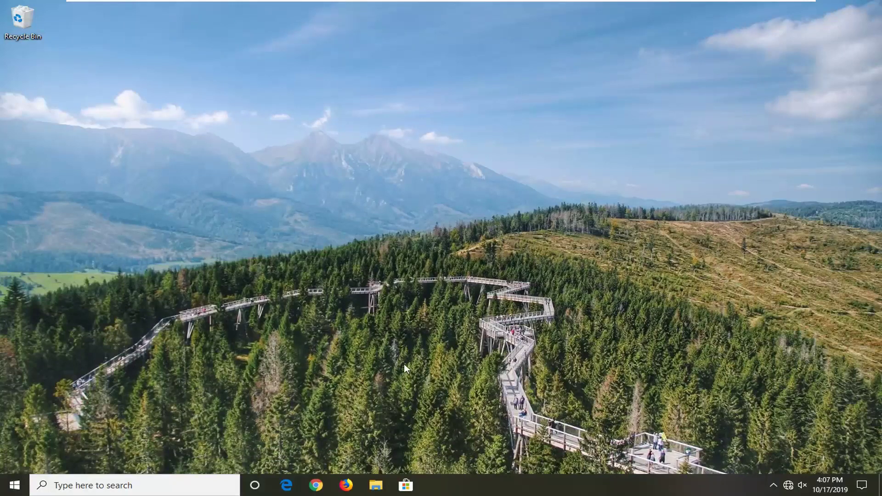
Launch Google Chrome from the taskbar and maximize its window.
click(311, 488)
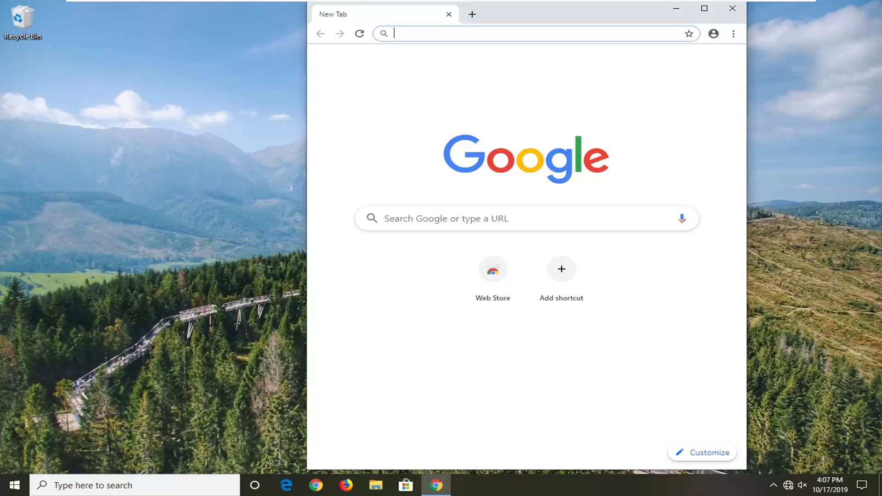
click(708, 11)
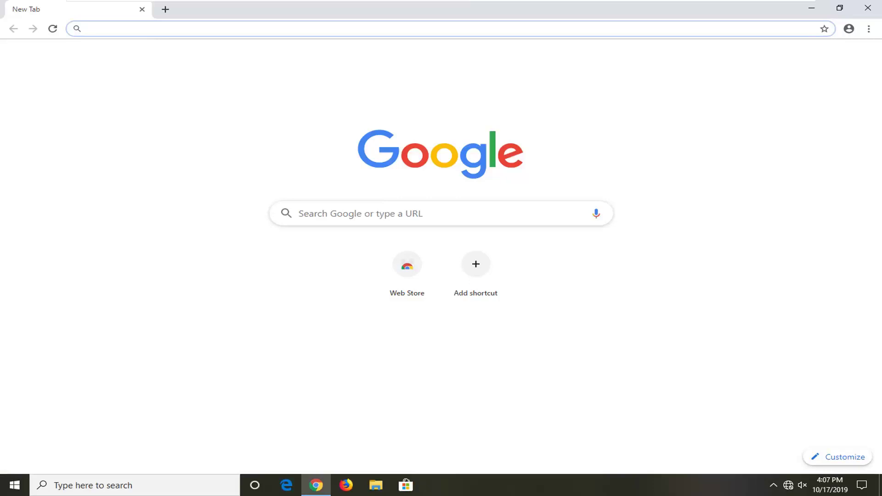
Go to chrome://flags and filter the experiments by 'throttle'.
text(chrome://flags)
click(164, 48)
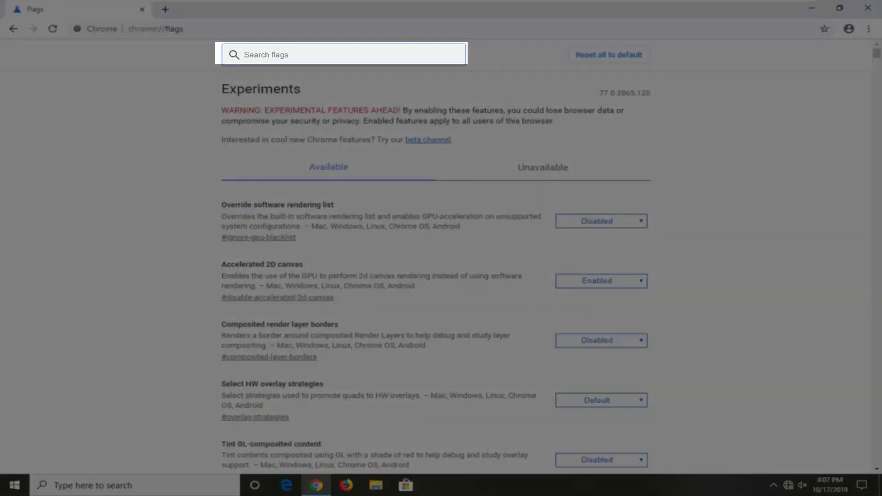
text(throttle)
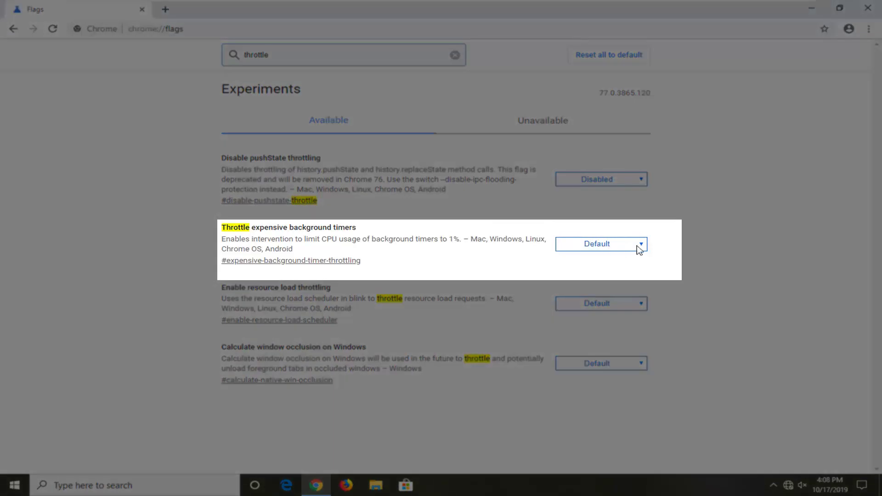
Set Throttle expensive background timers to Disabled, relaunch Chrome to apply it, then close Chrome.
click(639, 246)
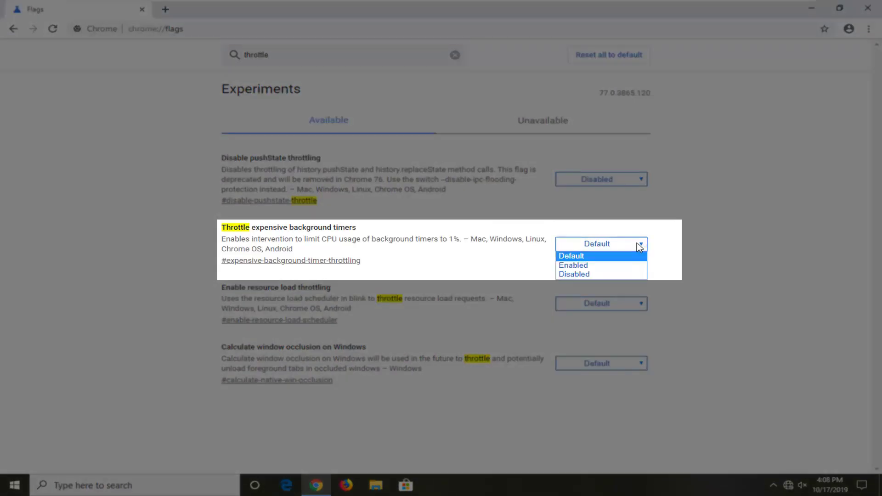
click(593, 275)
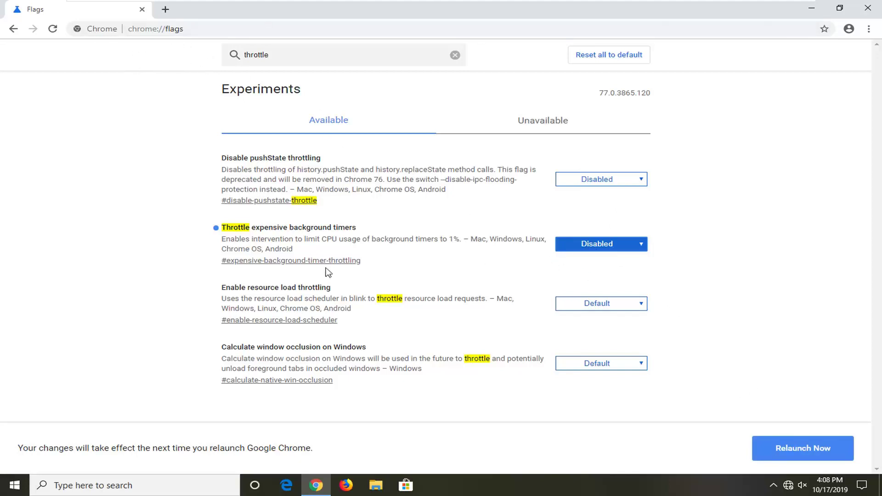
click(611, 246)
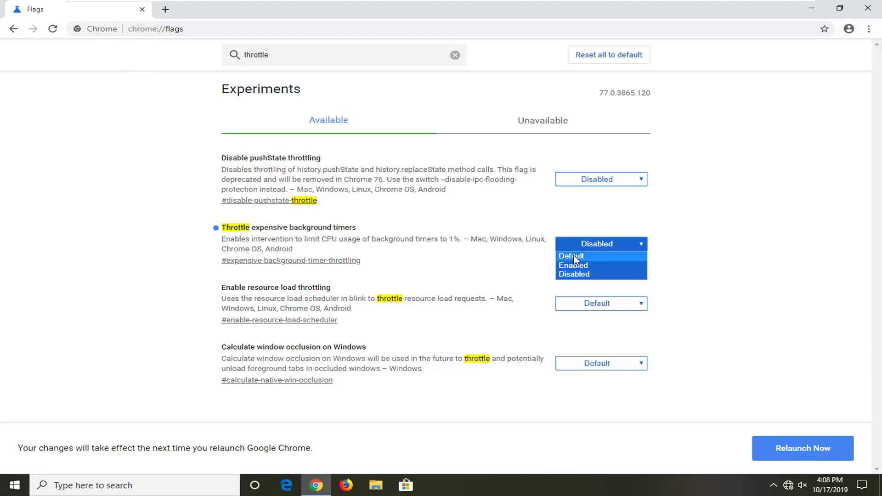
click(695, 264)
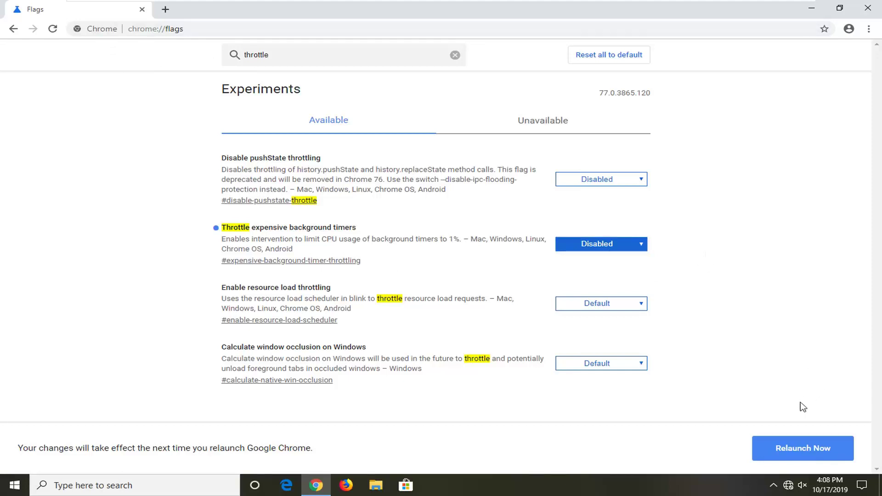
click(776, 457)
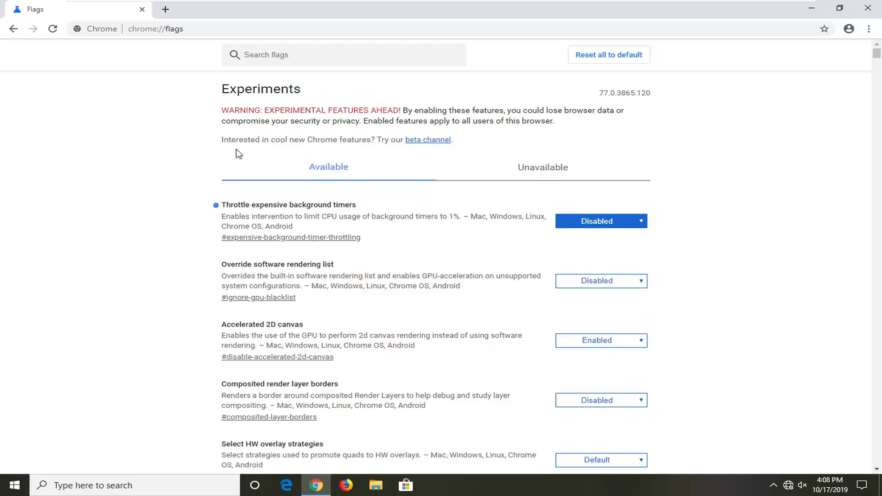
click(870, 9)
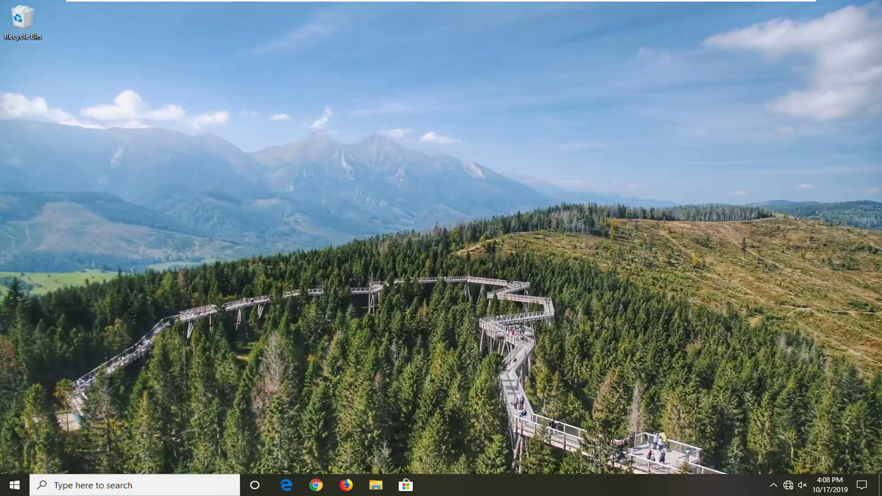